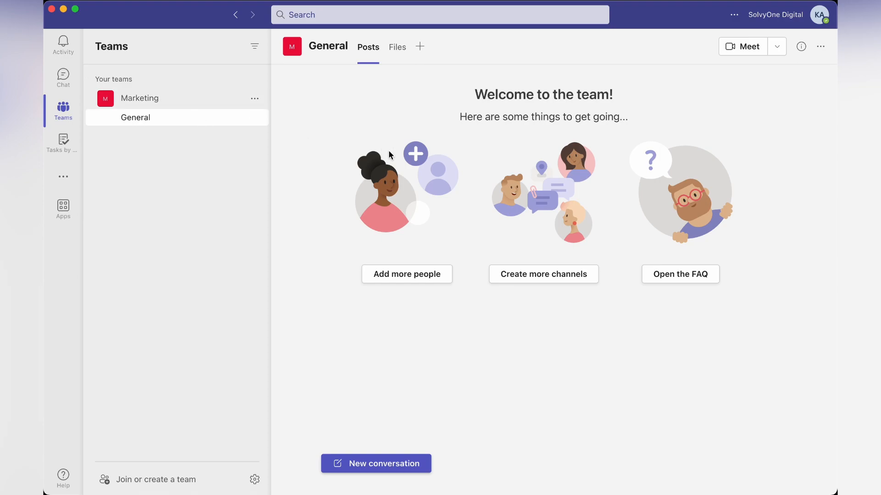
Post "Hello, I'm new to Microsoft Teams" as a new General conversation and close the reply box.
left_click(378, 472)
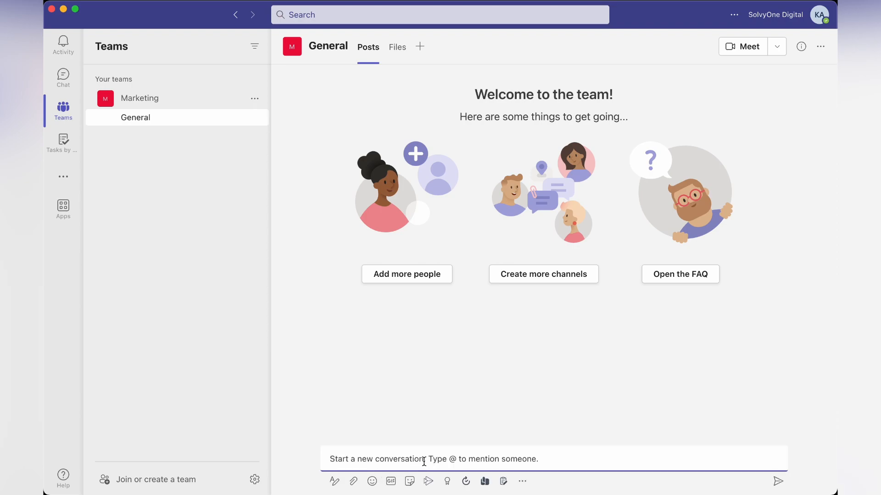
type("Hello, I'm new to Microsoft Teams")
key("Return")
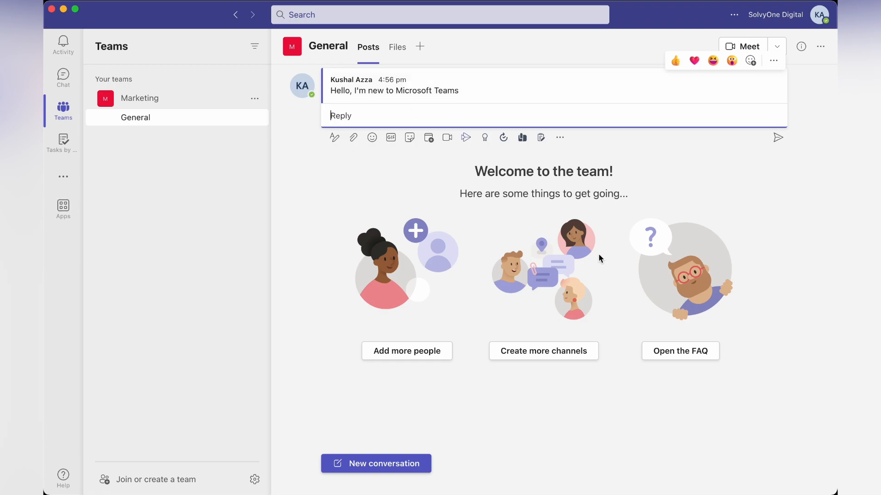
left_click(696, 197)
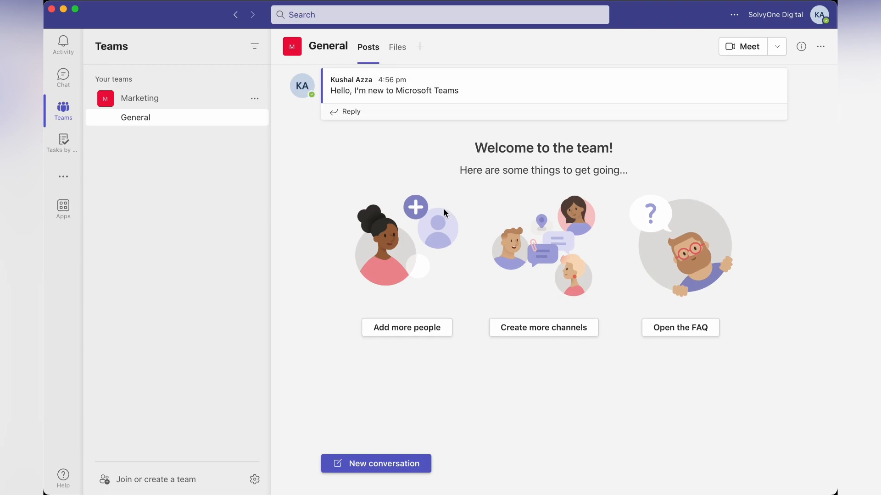
Chat "Hello, I am learning MS Teams" to Demo Account, then return to Marketing's General channel.
left_click(404, 16)
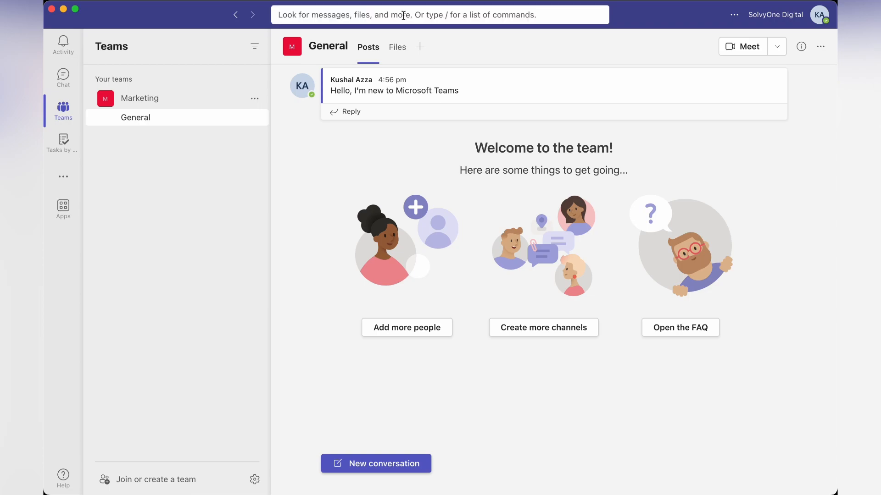
type("demo")
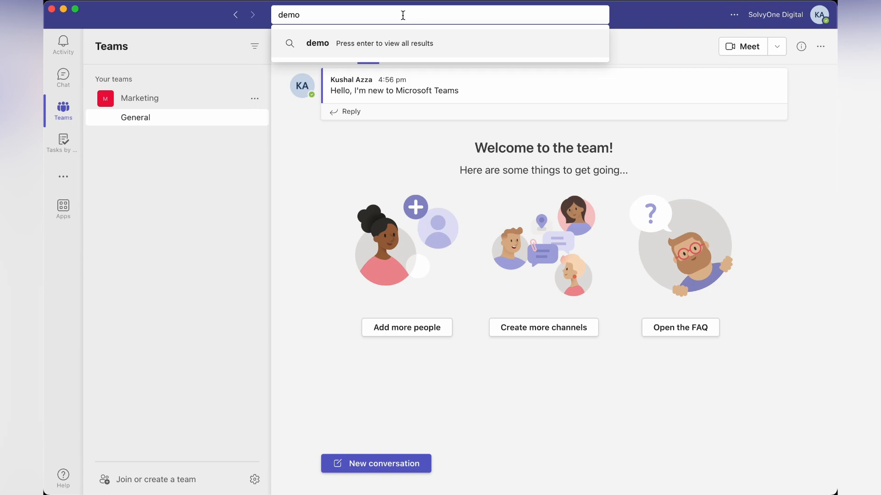
type(" account")
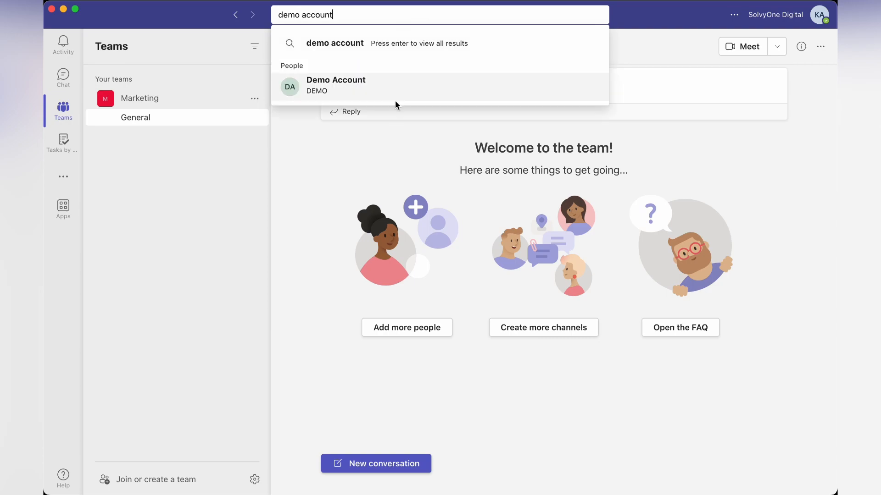
left_click(339, 88)
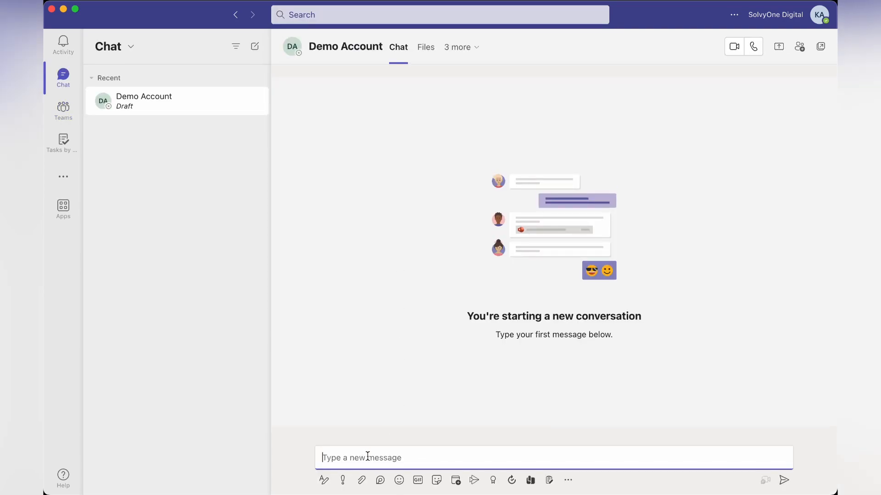
type("Hello, I am ")
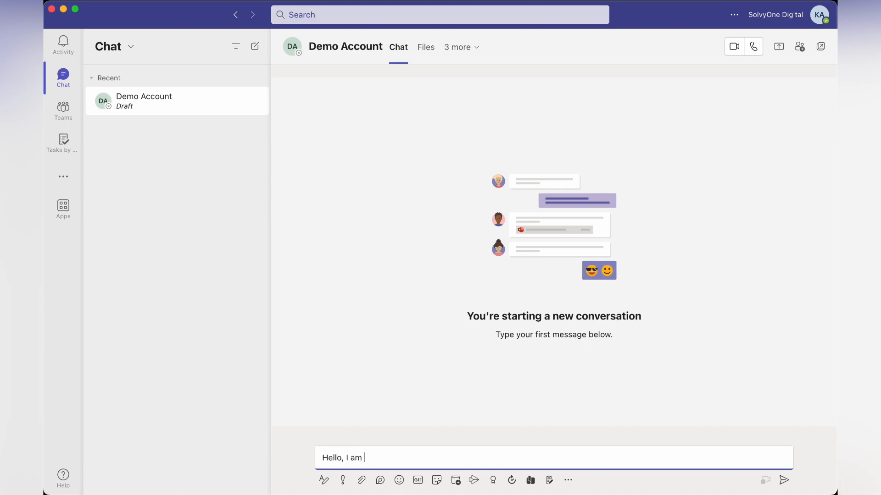
type("learning MS Teams")
key("Return")
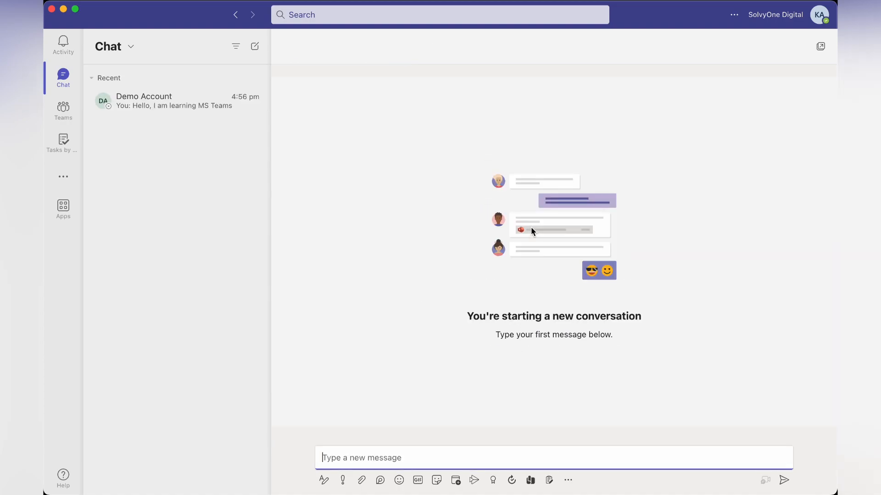
left_click(153, 106)
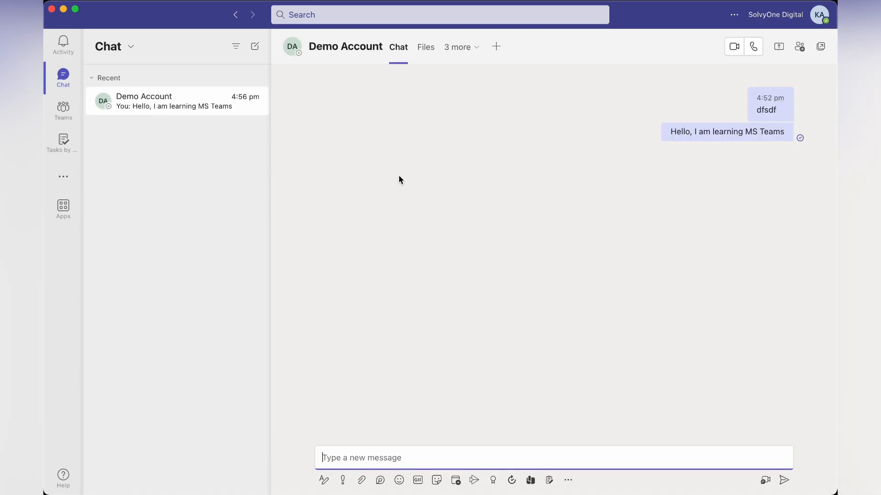
left_click(71, 113)
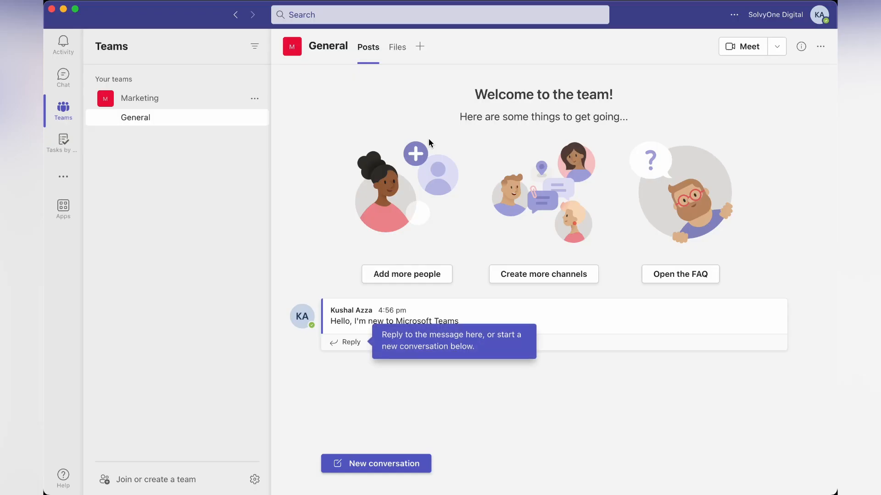
left_click(398, 50)
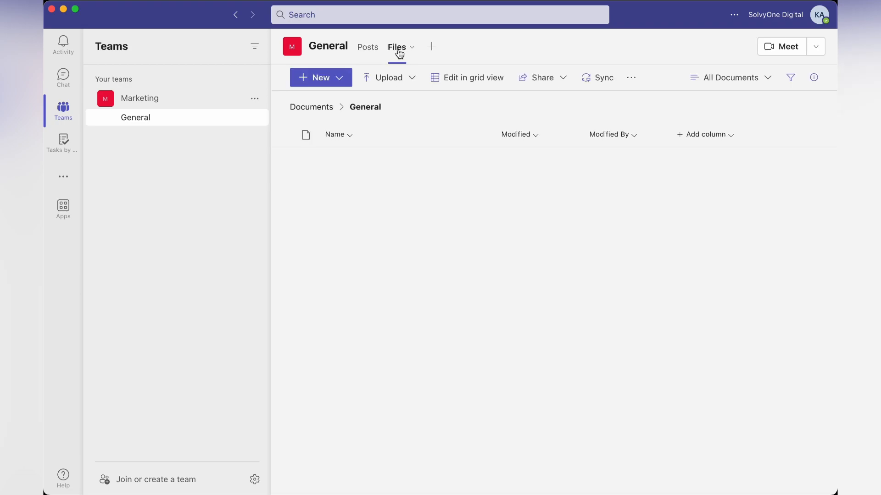
left_click(340, 80)
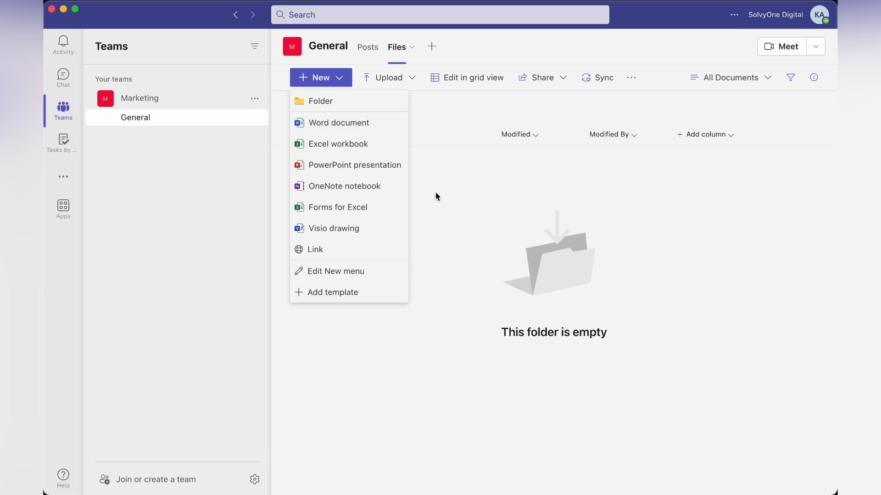
left_click(461, 218)
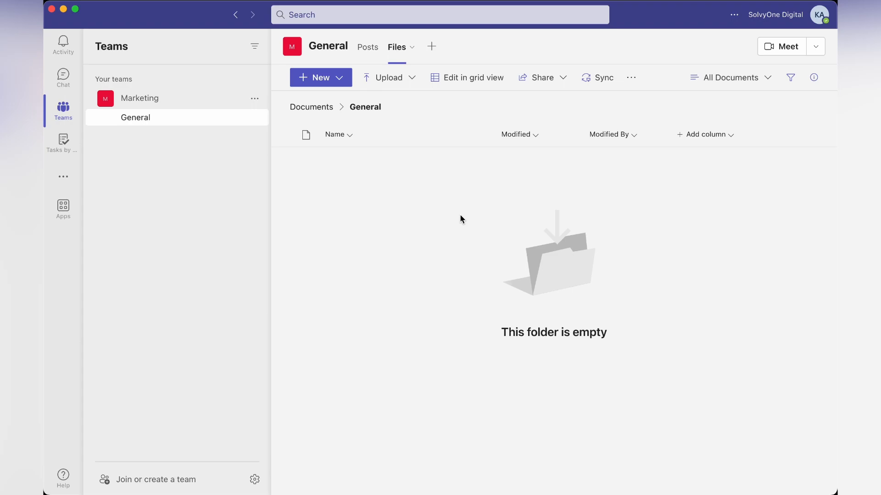
left_click(183, 120)
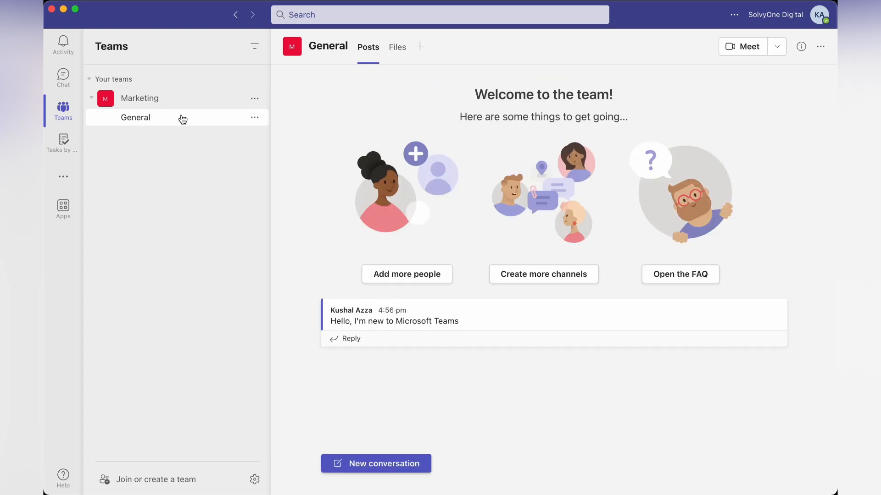
left_click(383, 464)
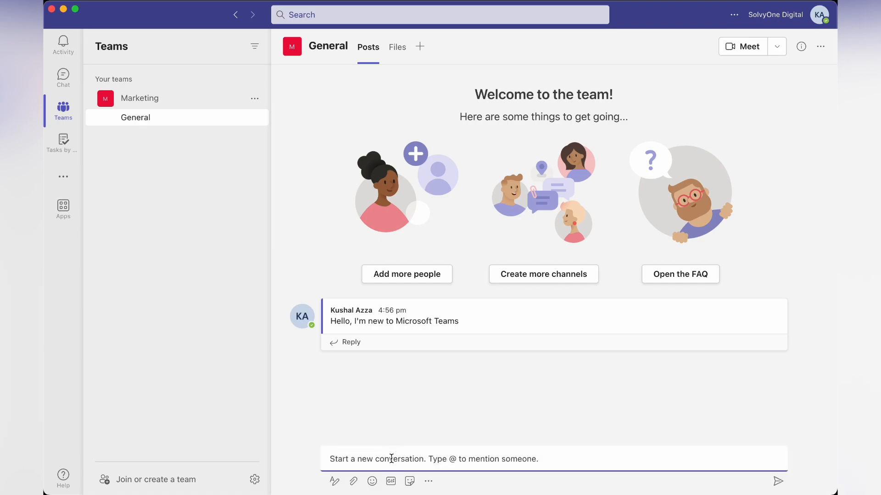
type("@")
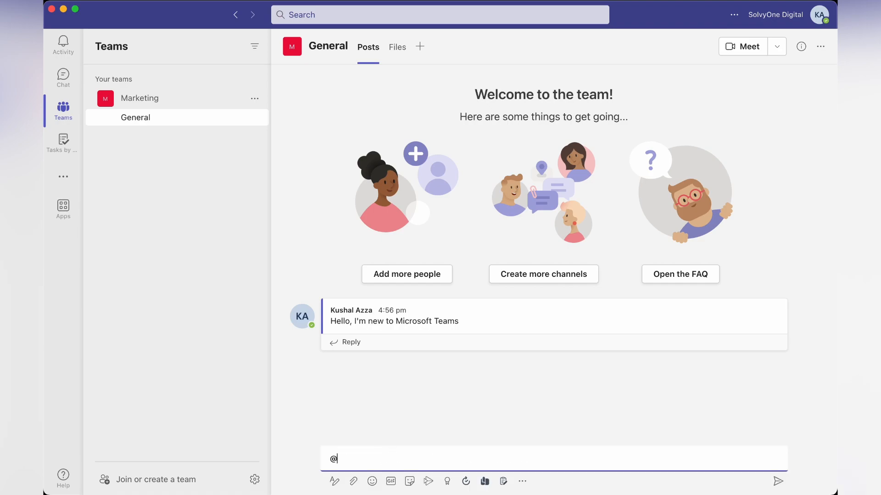
type("demo")
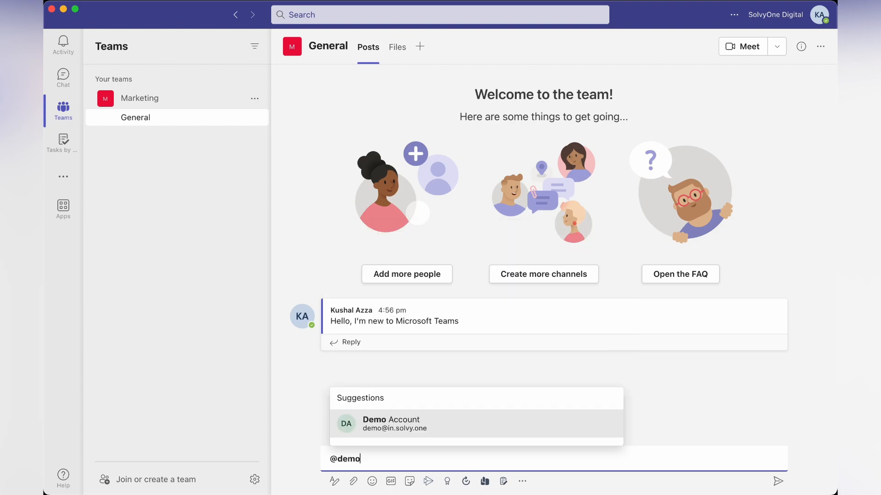
left_click(440, 428)
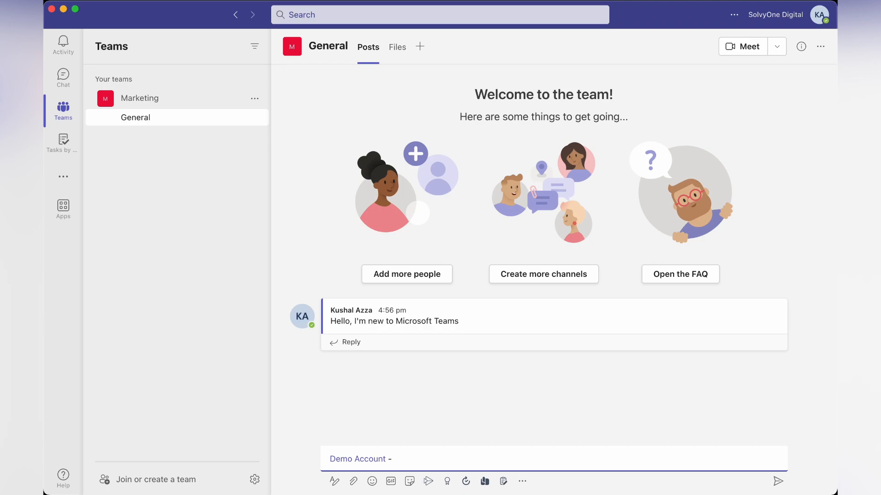
type("can you please reveiew")
key("BackSpace")
key("BackSpace")
key("BackSpace")
key("BackSpace")
type("iew it?")
key("Return")
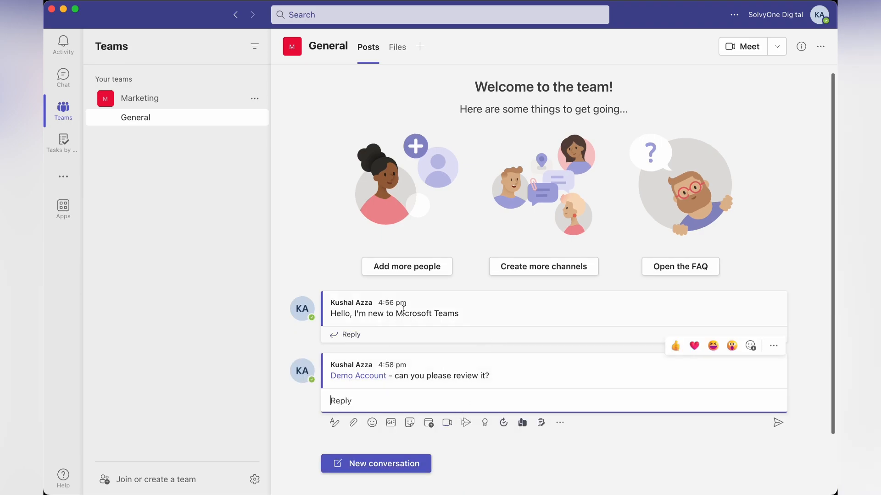
left_click(67, 51)
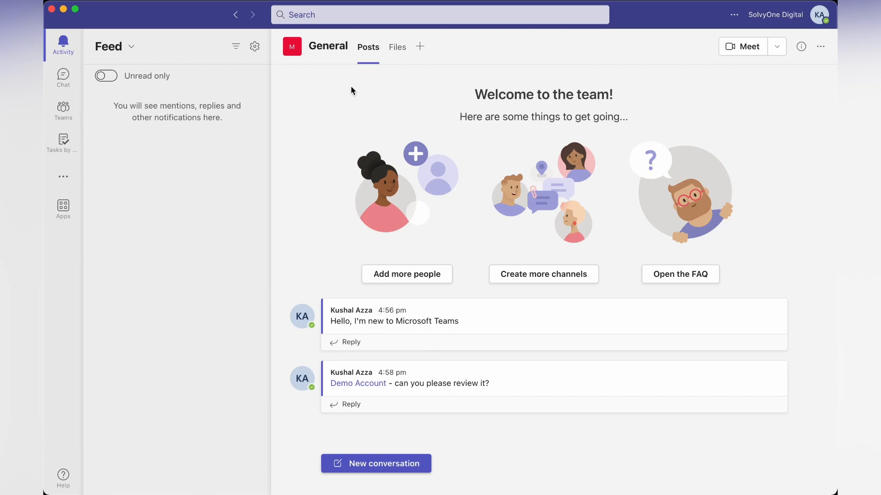
View General's empty Files tab, go back to Posts, and begin creating a Marketing channel.
left_click(68, 109)
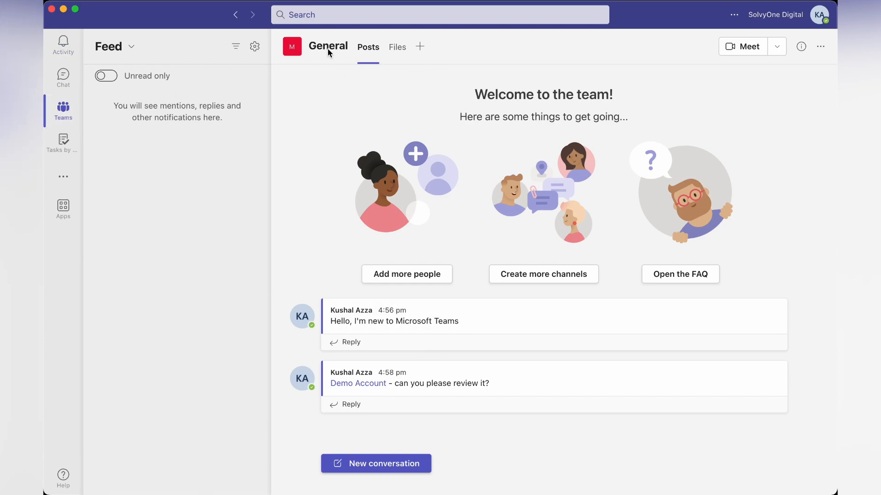
left_click(396, 47)
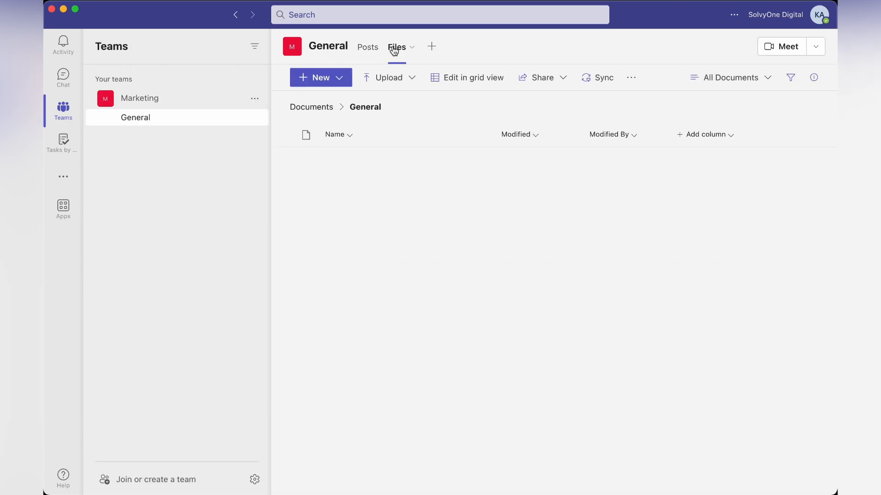
left_click(210, 121)
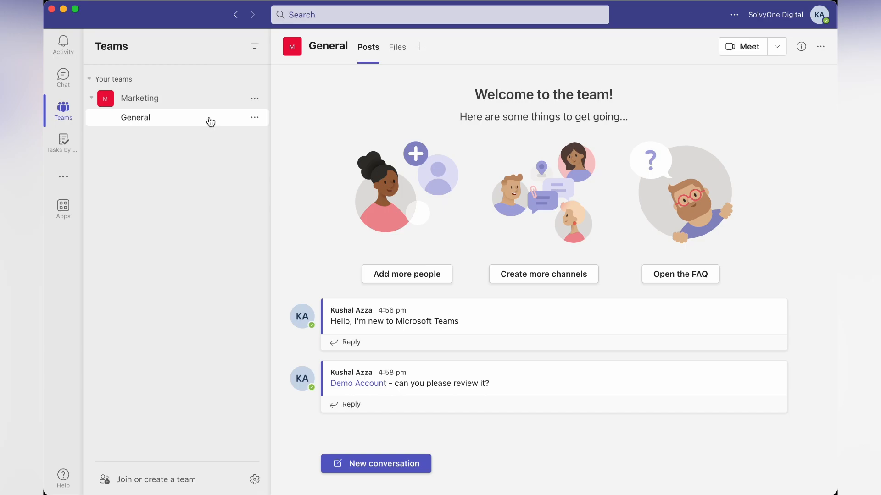
left_click(564, 274)
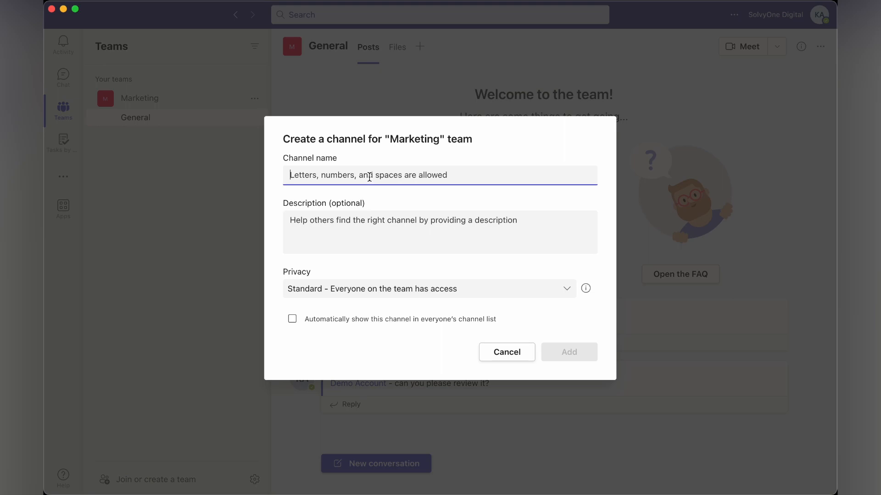
Create a private channel named "Dashboard Upgrade" in Marketing.
type("Dashboard ")
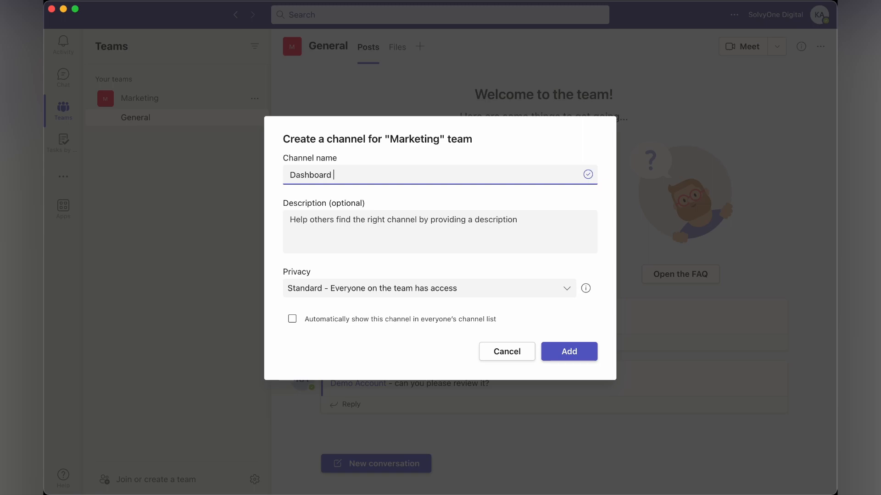
type("Upgrade")
key("Tab")
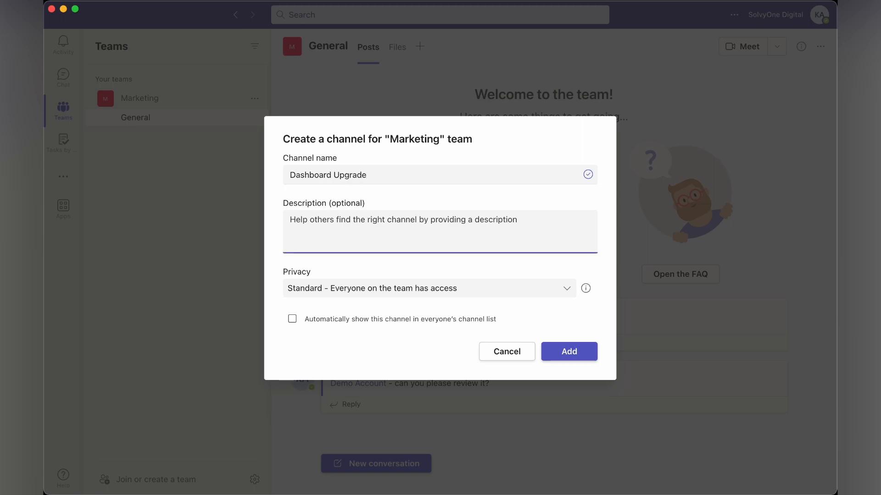
left_click(448, 293)
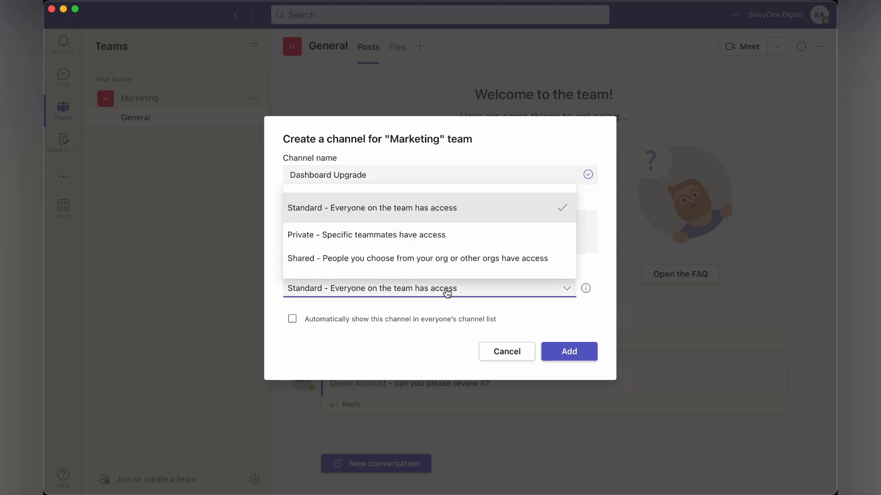
left_click(350, 235)
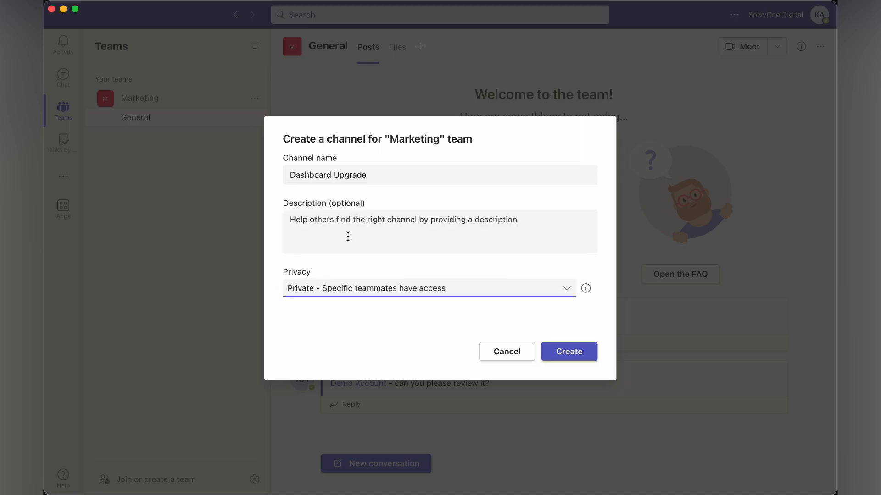
left_click(580, 355)
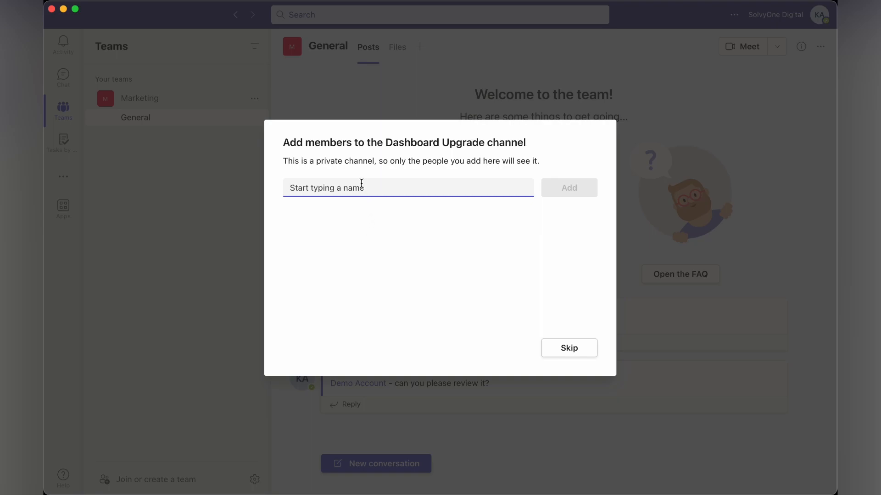
Add Demo Account as a member of the Dashboard Upgrade channel.
type("demo")
key("BackSpace")
key("BackSpace")
key("BackSpace")
key("BackSpace")
left_click(569, 191)
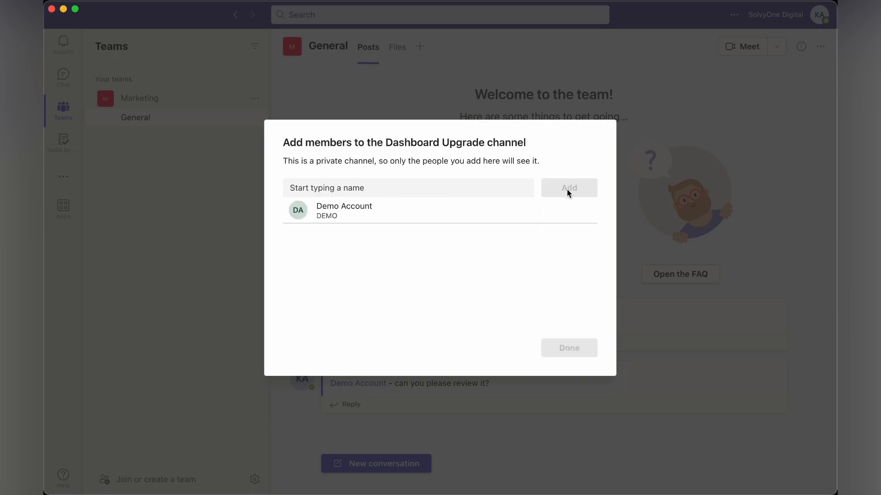
left_click(585, 349)
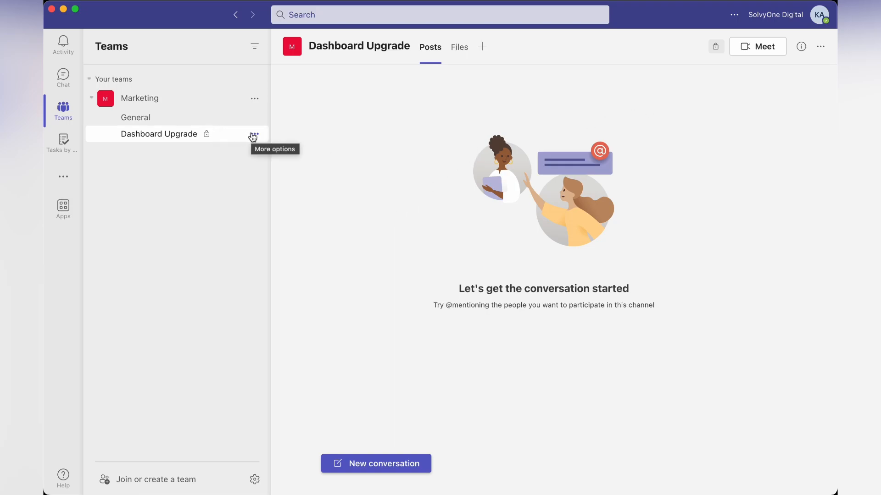
left_click(254, 134)
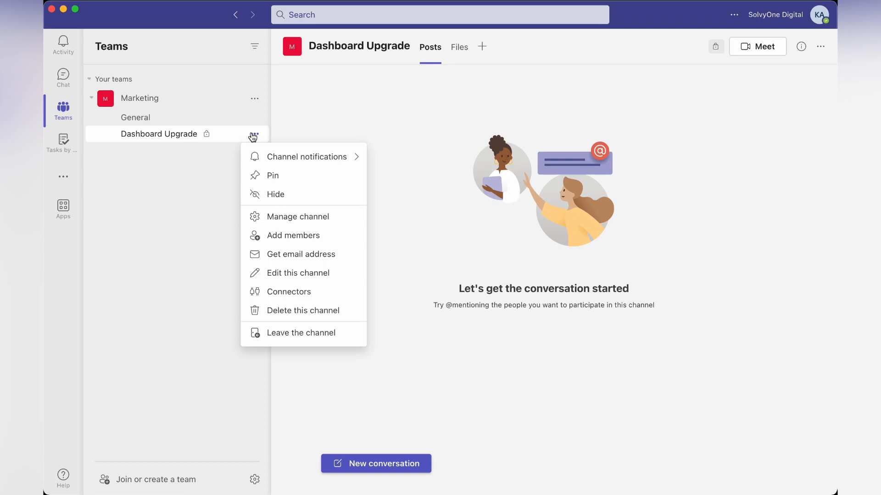
left_click(302, 214)
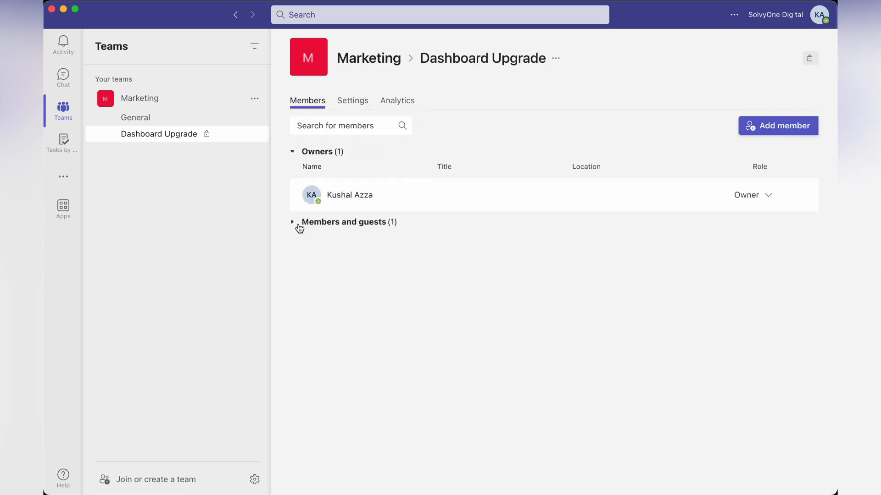
left_click(296, 226)
left_click(296, 226)
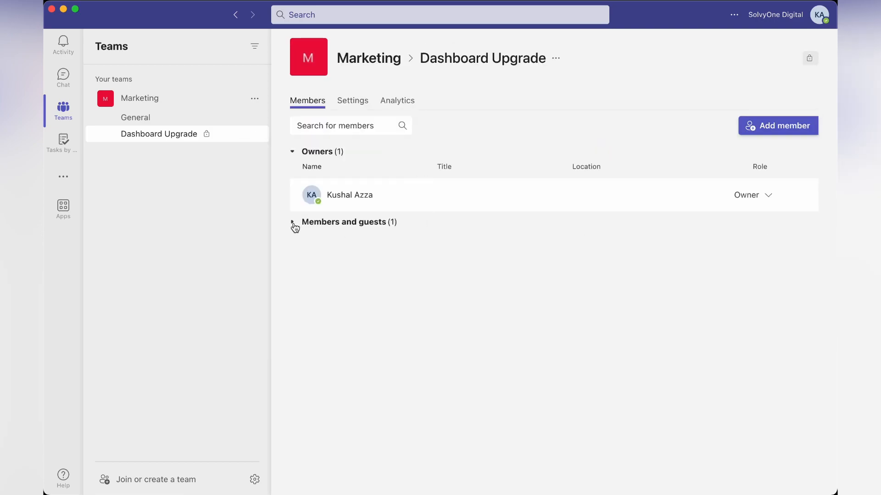
left_click(197, 119)
left_click(180, 99)
left_click(181, 99)
left_click(181, 98)
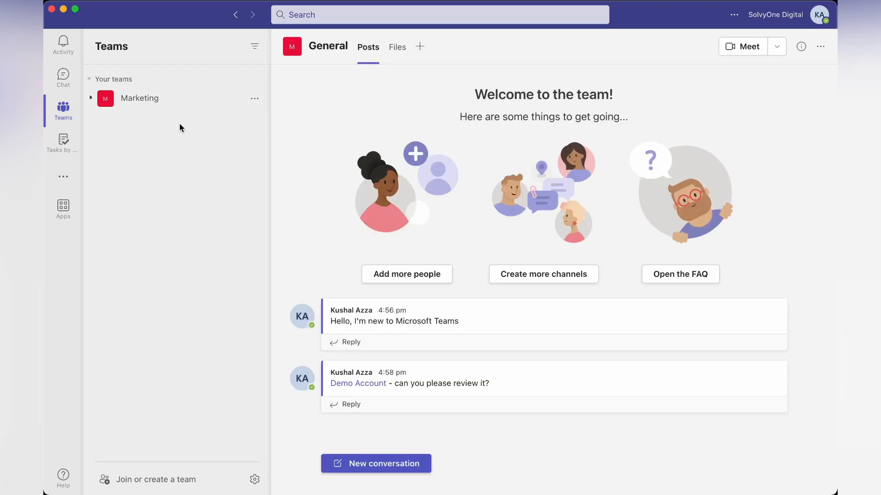
left_click(171, 101)
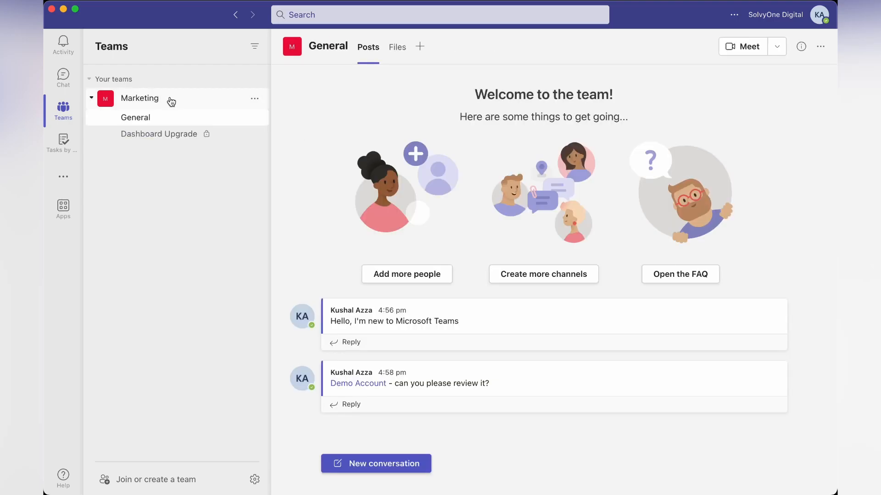
left_click(149, 135)
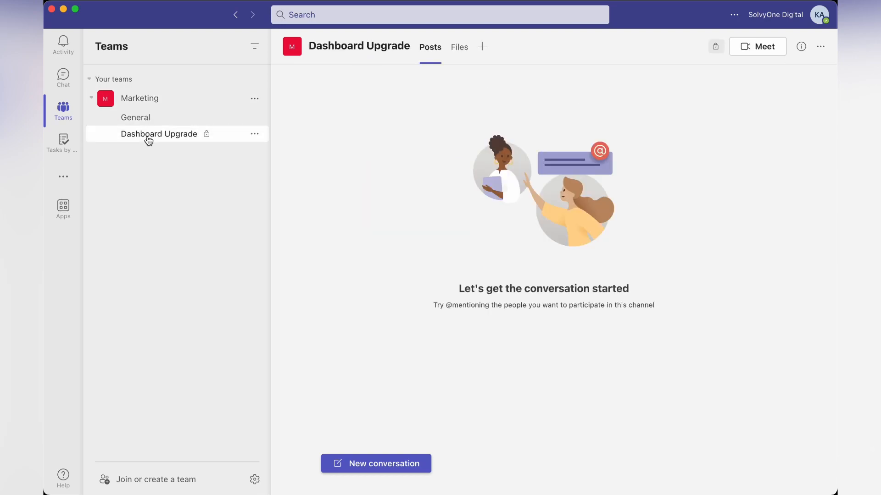